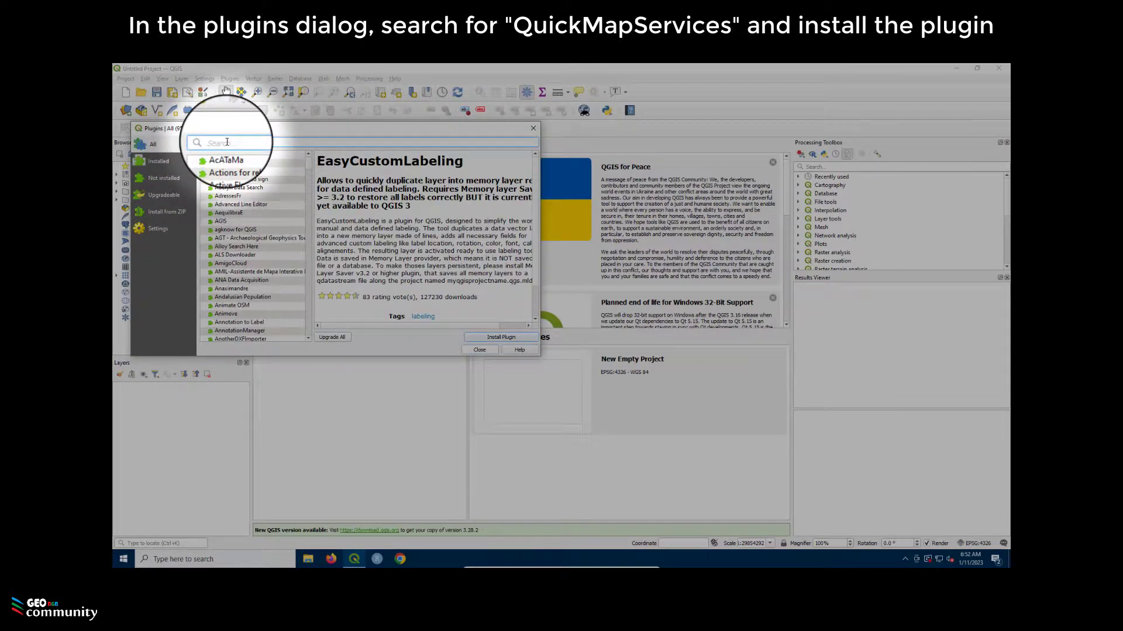
Search for 'quickmaps' in the plugin manager and install the QuickMapServices plugin (version 0.19.32)
text(quickmapservices)
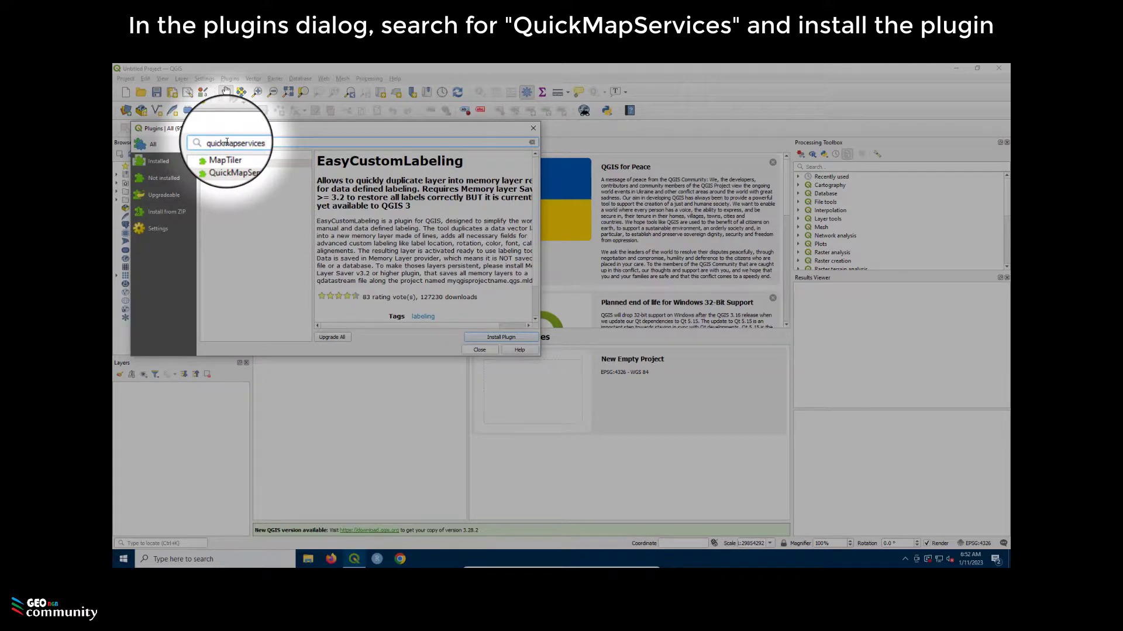
click(231, 163)
click(497, 337)
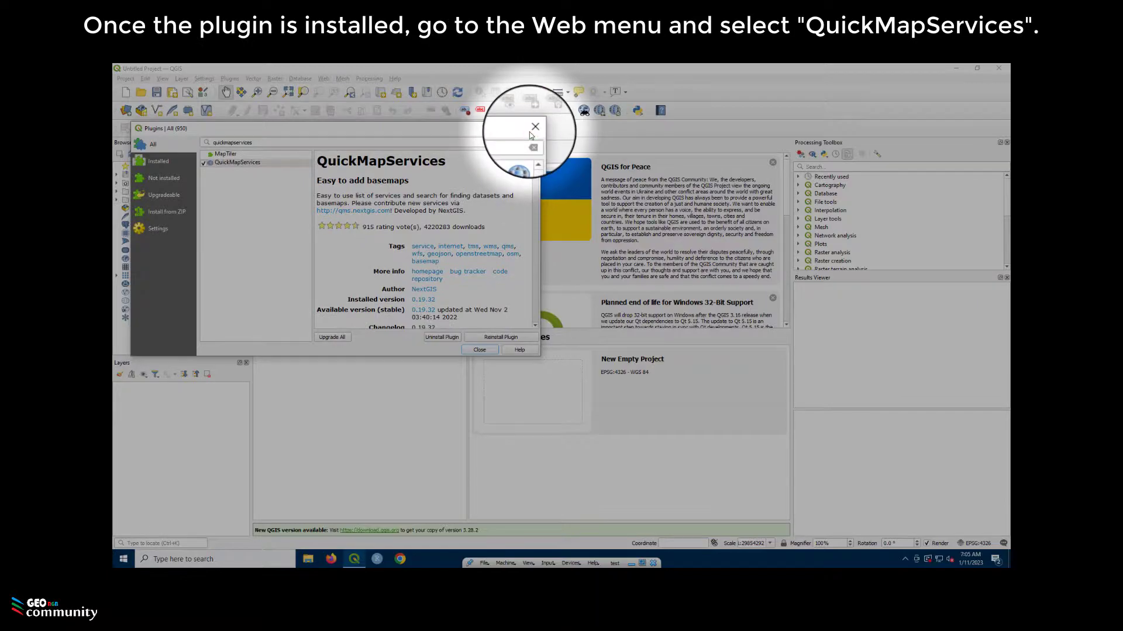
Download the contributed services pack in QuickMapServices Settings > More services, then save the settings
click(532, 128)
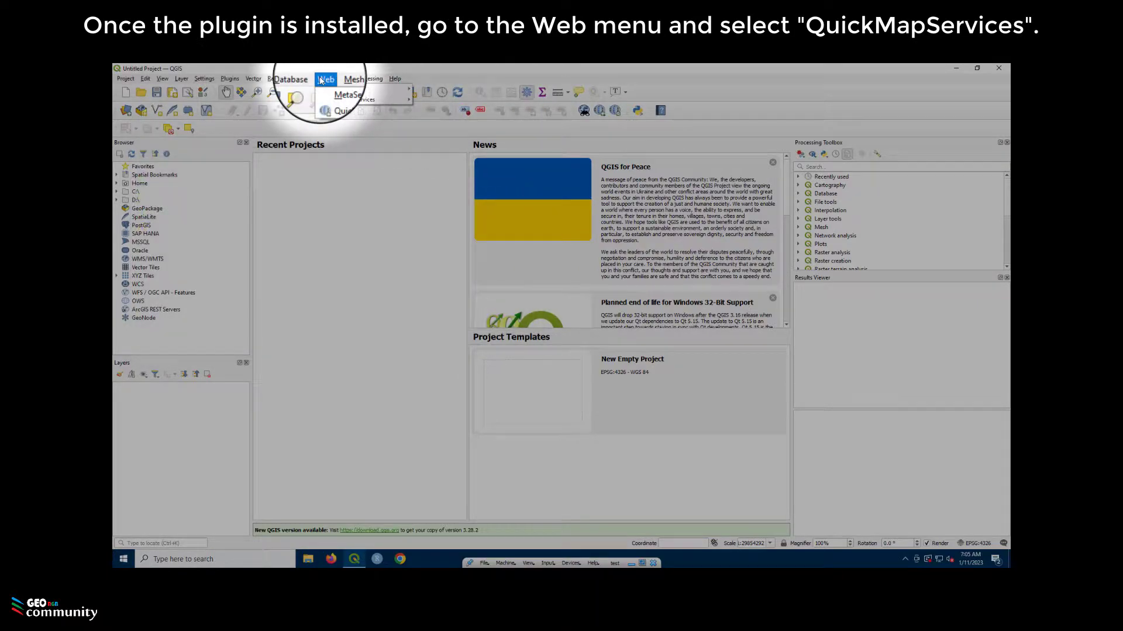
click(325, 80)
mouse_move(338, 103)
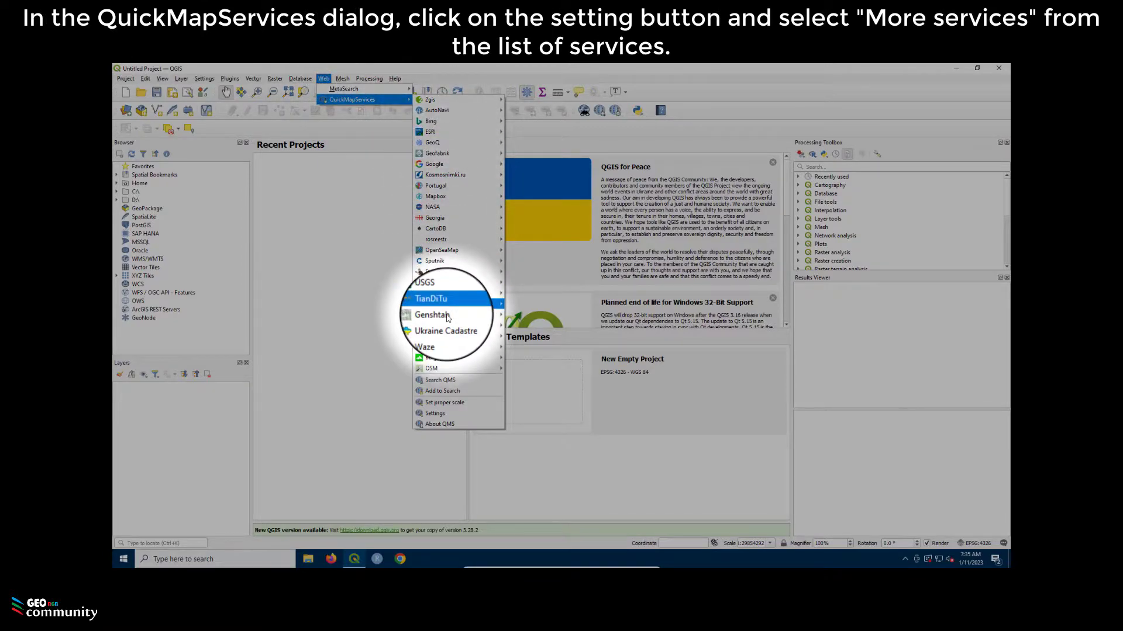
click(441, 411)
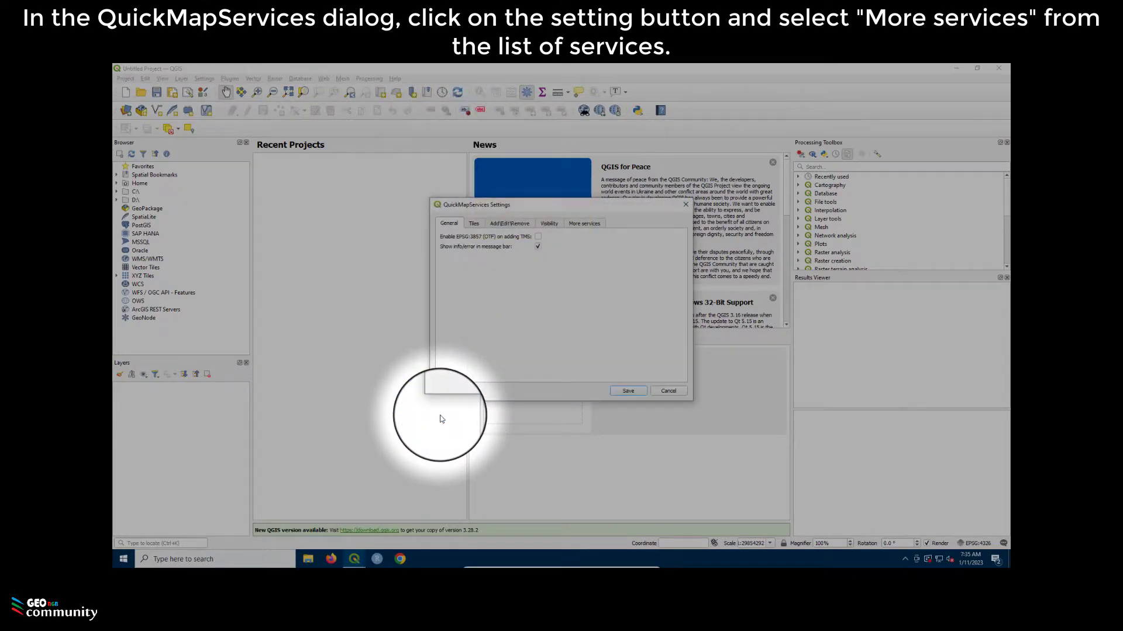
click(576, 227)
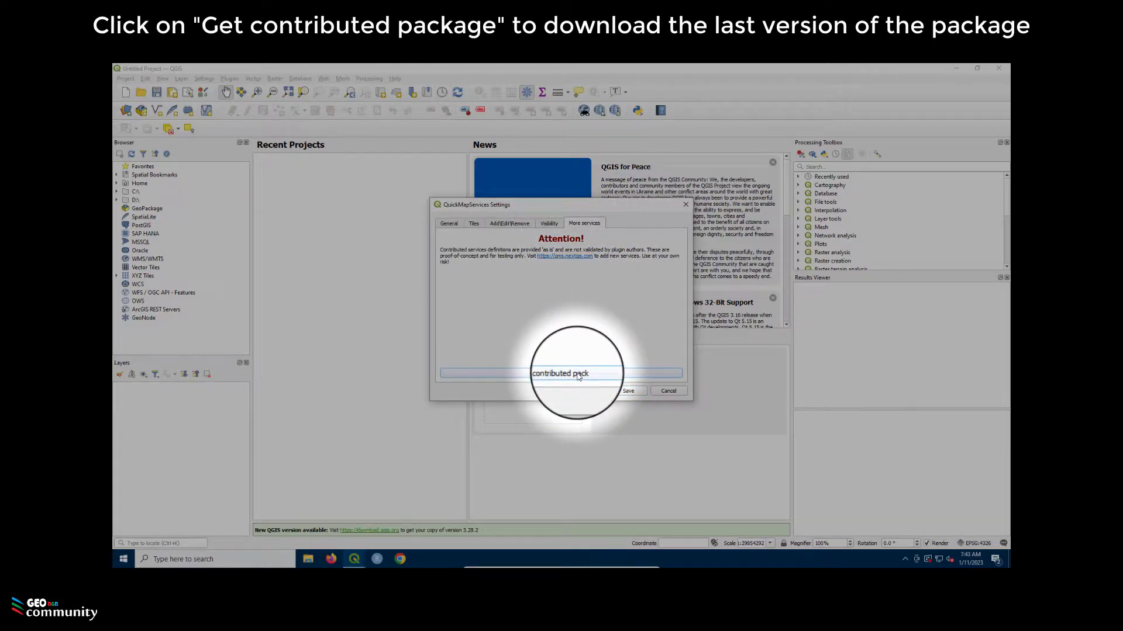
click(577, 375)
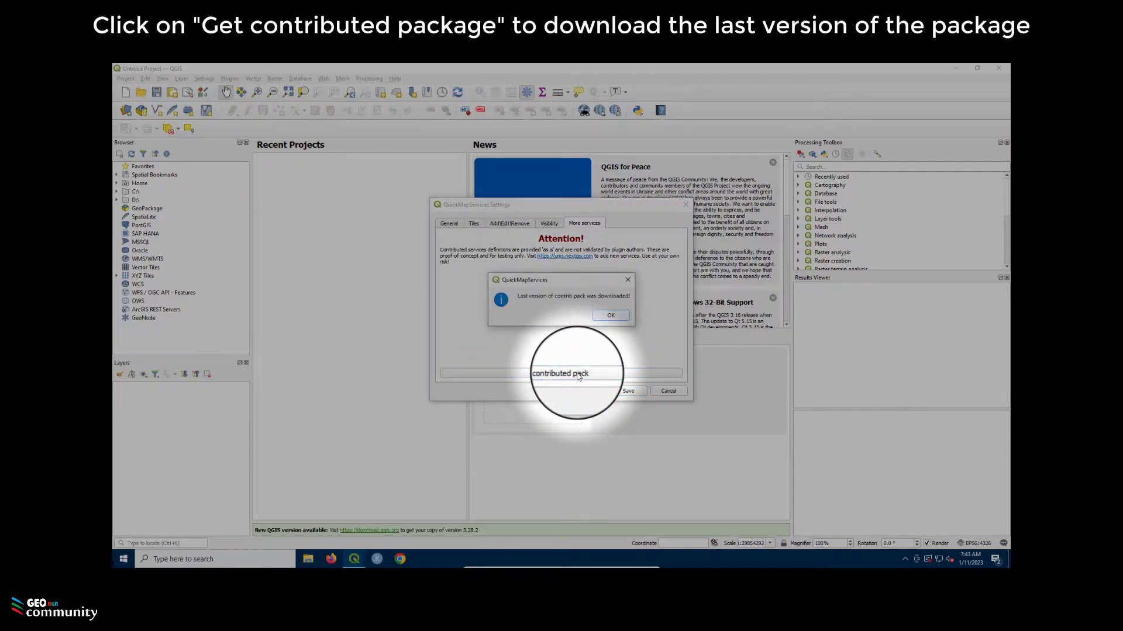
click(612, 317)
click(628, 391)
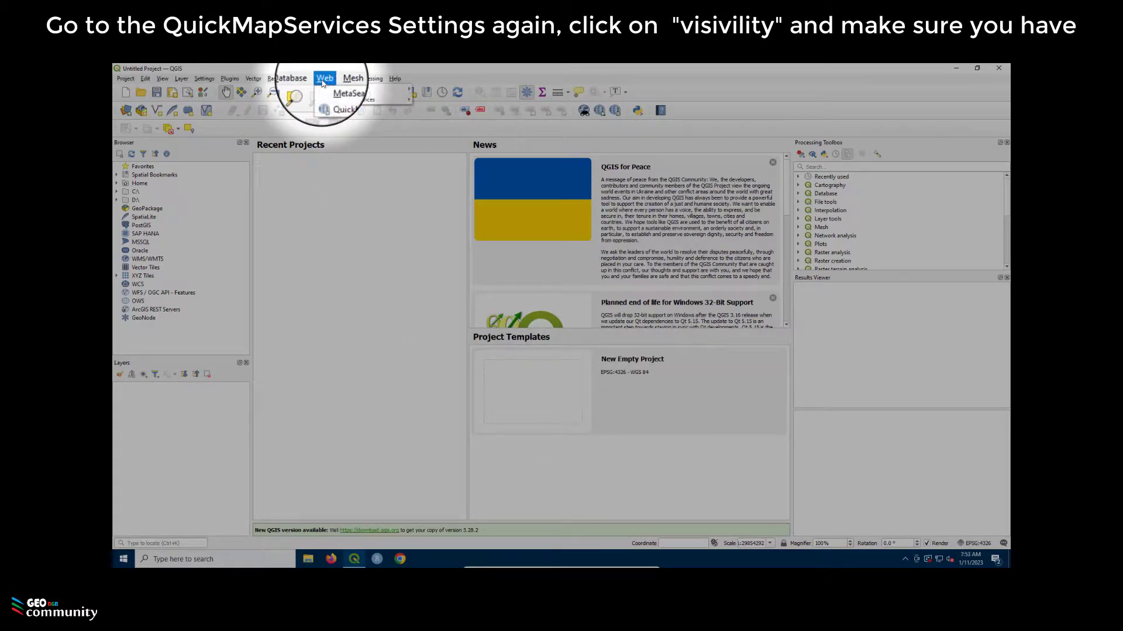
Tick the google group on the QuickMapServices Visibility tab and save the settings
mouse_move(345, 92)
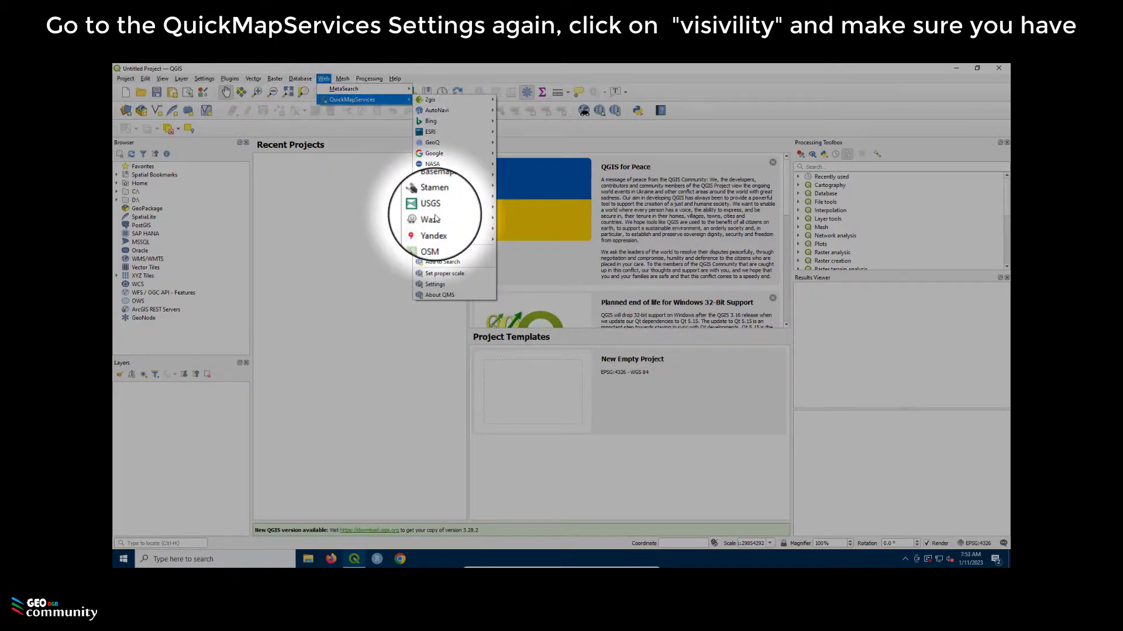
click(448, 292)
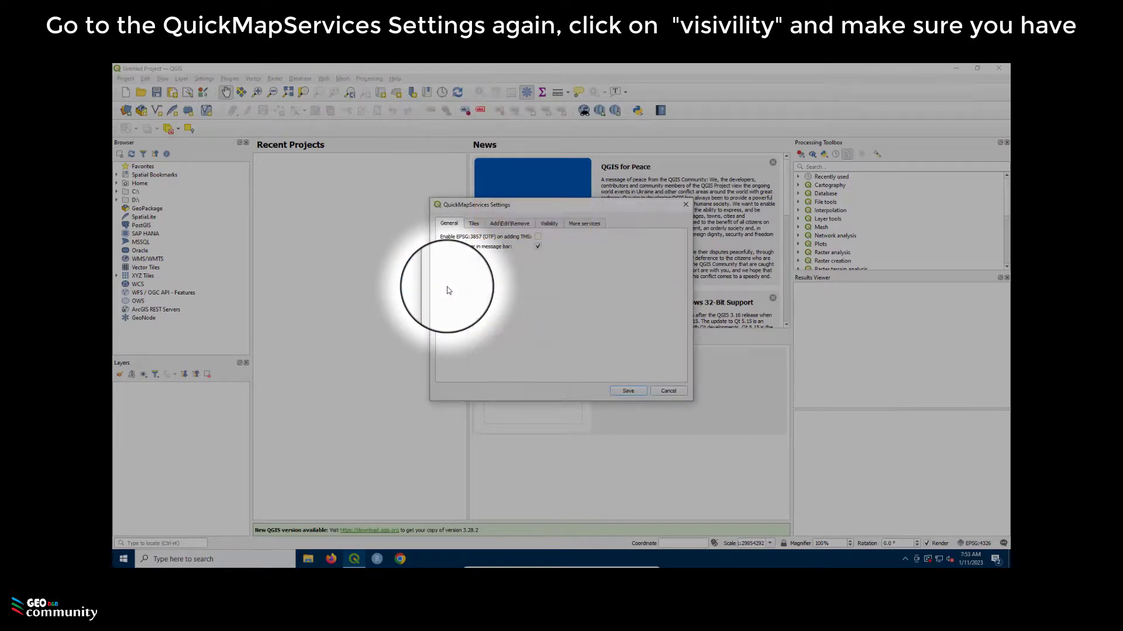
click(549, 224)
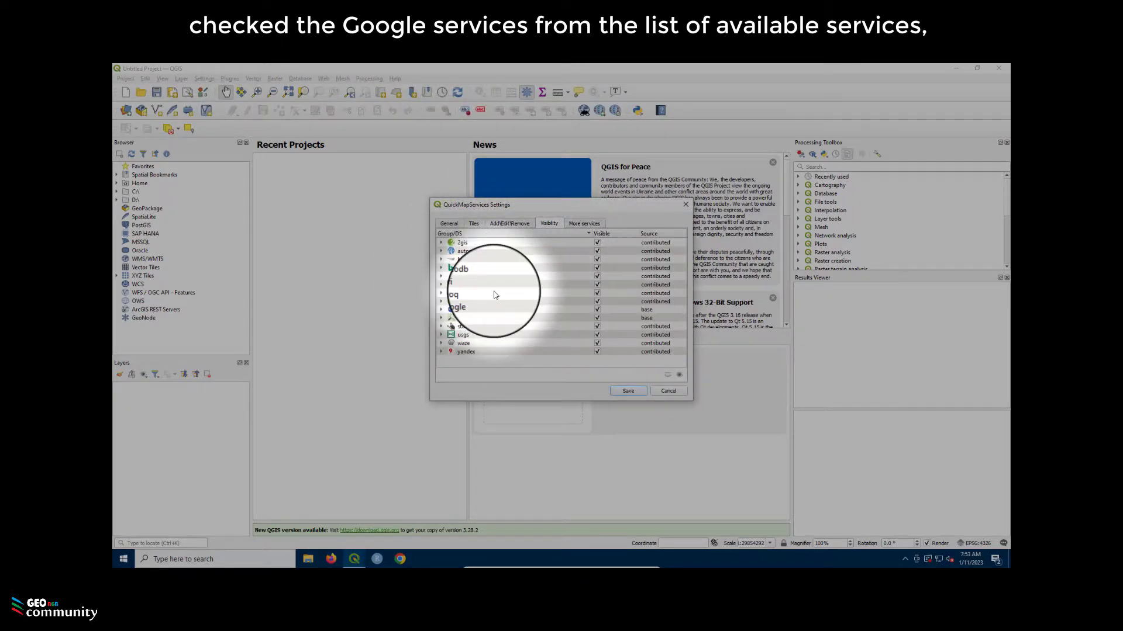
click(599, 302)
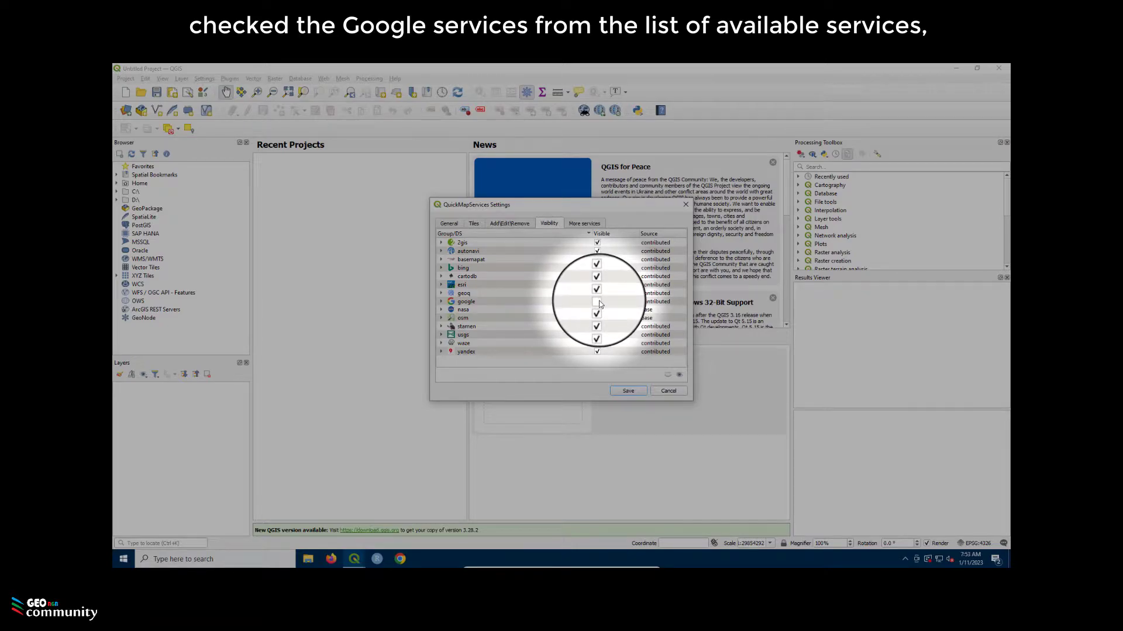
click(628, 391)
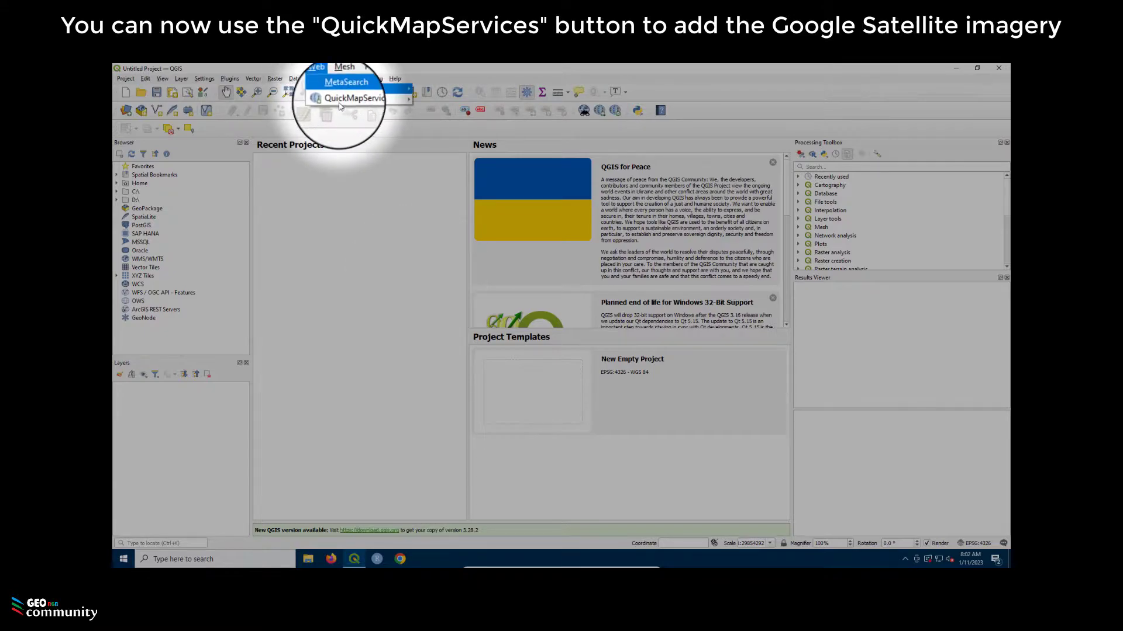
Add the Google Satellite layer from QuickMapServices and zoom into the Baja California marina
mouse_move(341, 104)
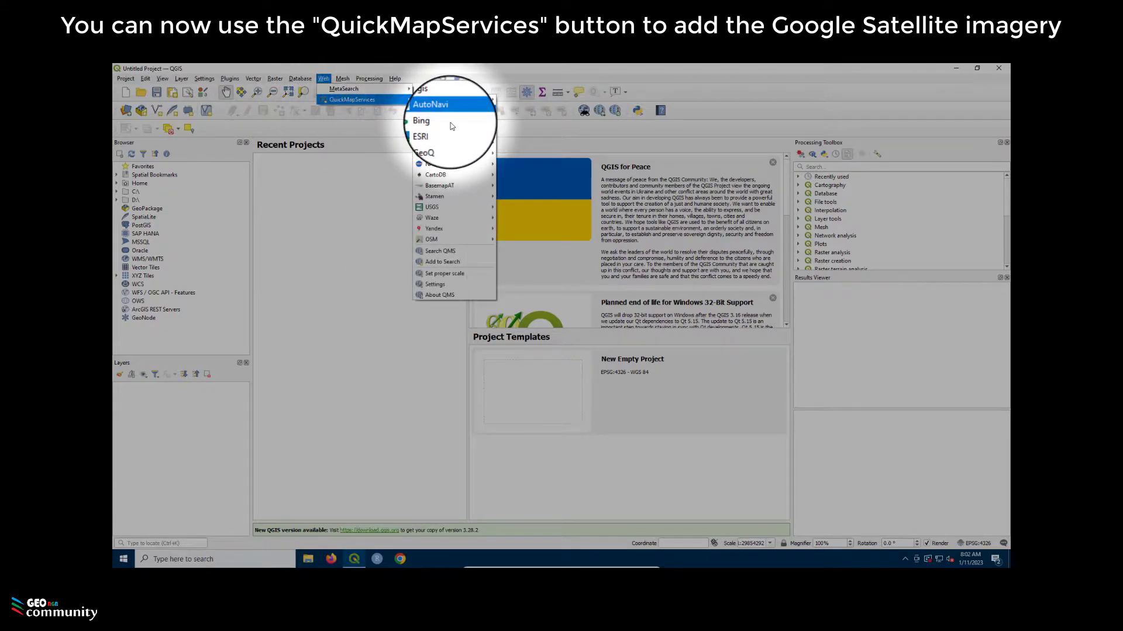
mouse_move(453, 155)
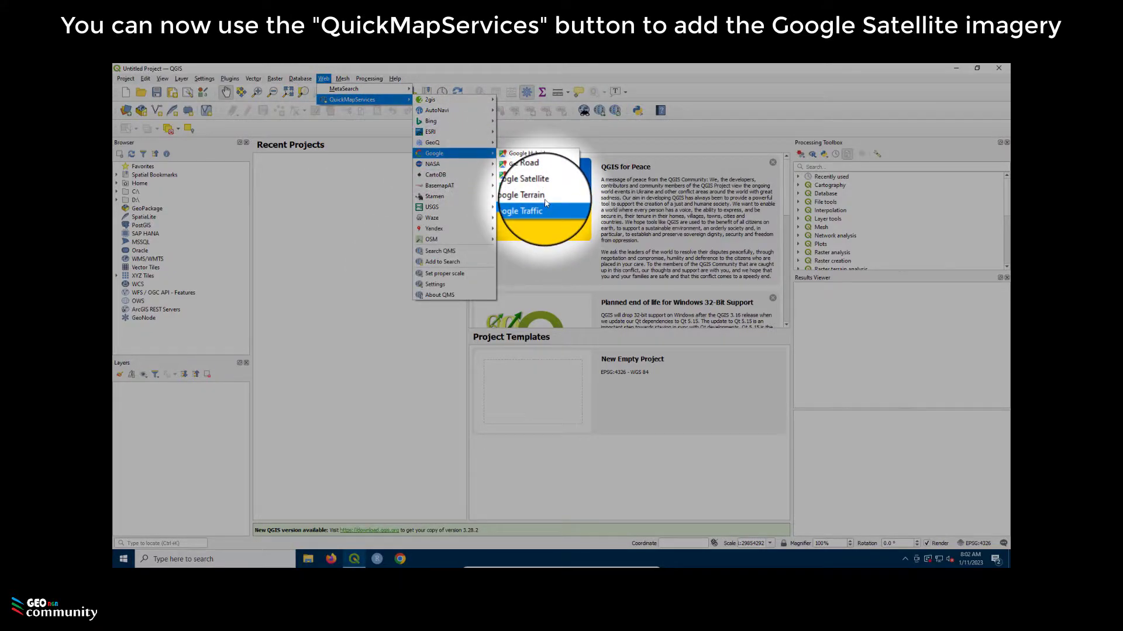
click(544, 187)
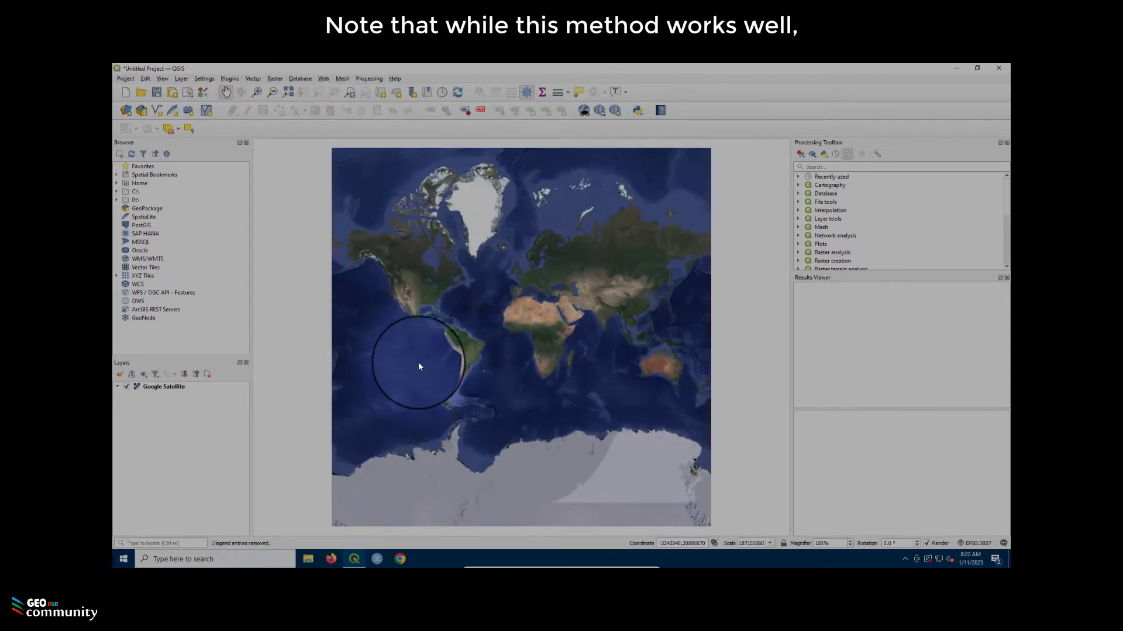
scroll(406, 364, up, 6)
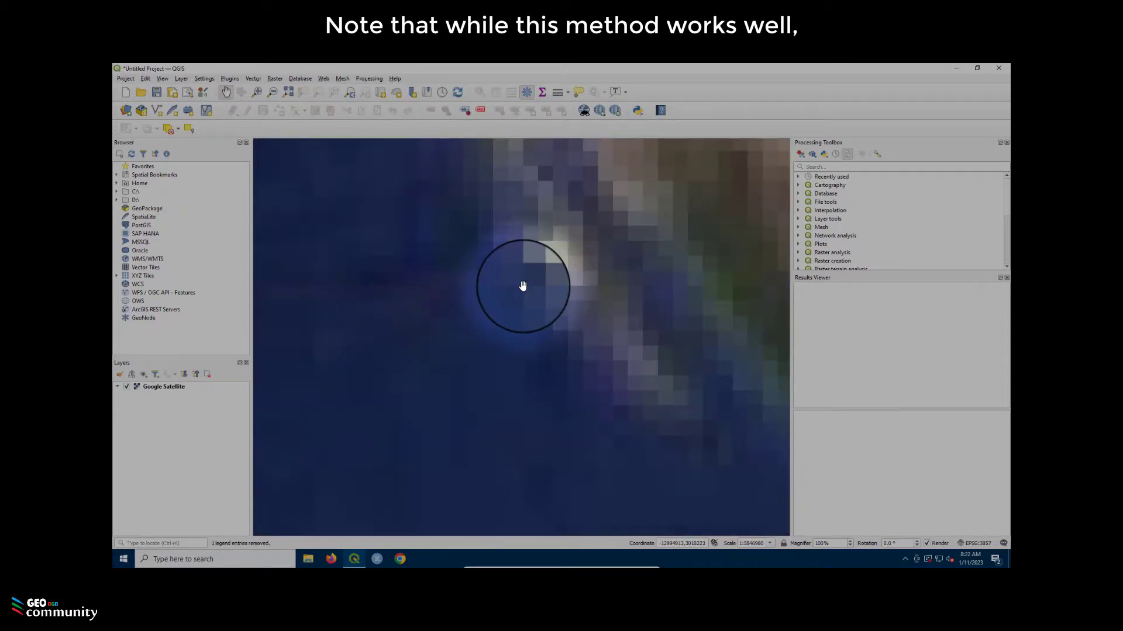
scroll(685, 396, up, 5)
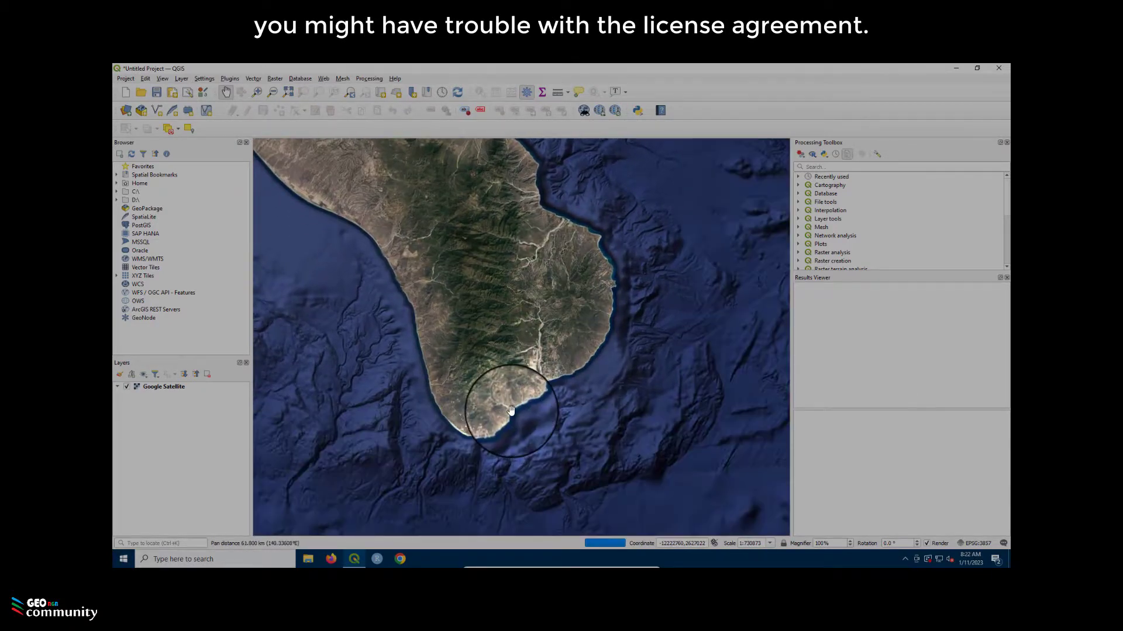
scroll(491, 440, up, 3)
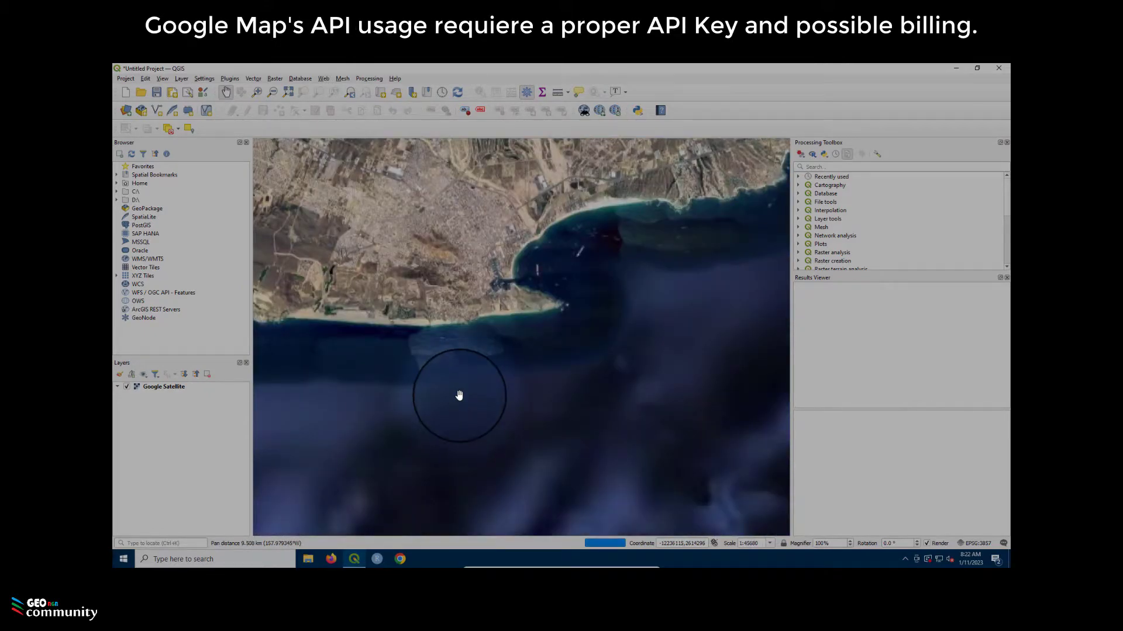
scroll(492, 345, up, 4)
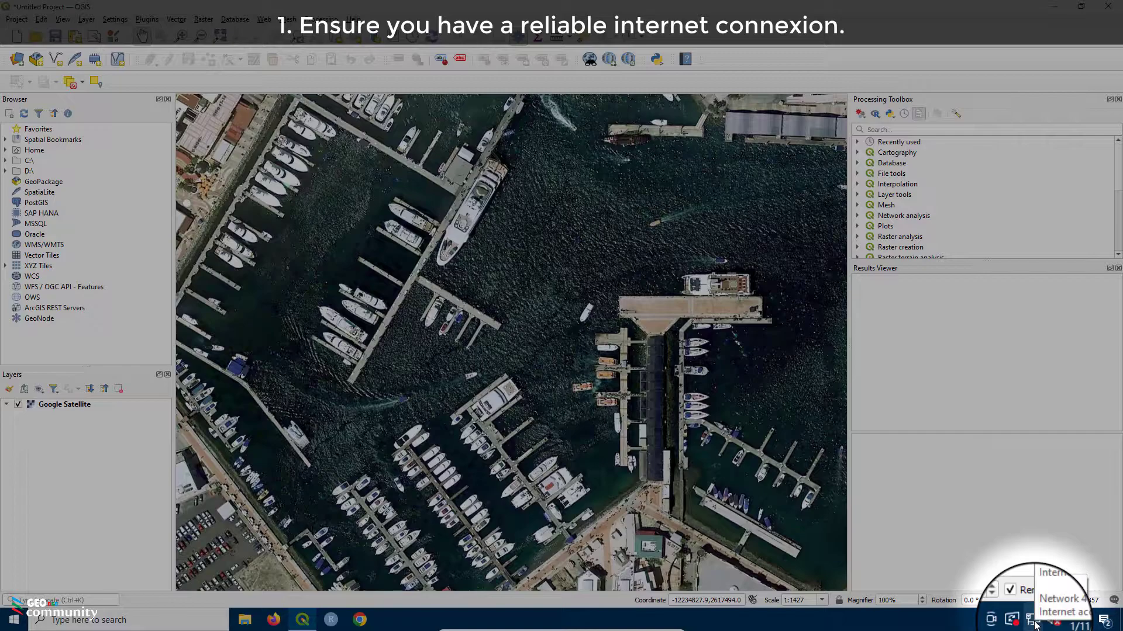
Pan and zoom the satellite map to centre it on the pool and parking lot
drag(286, 394, 603, 357)
scroll(604, 356, up, 1)
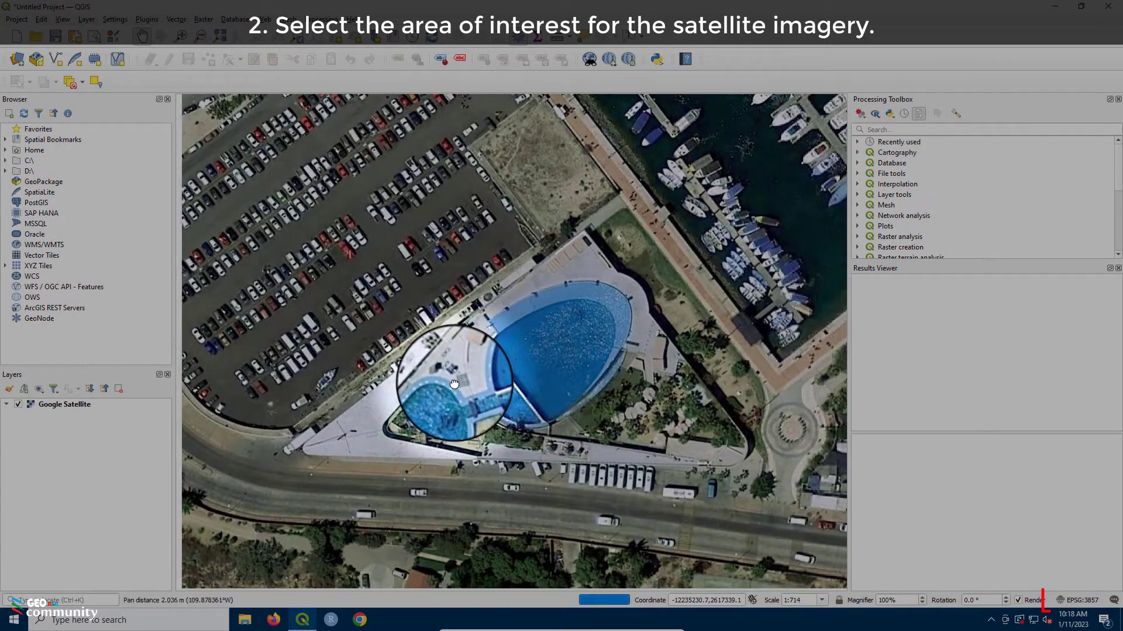
drag(451, 376, 461, 361)
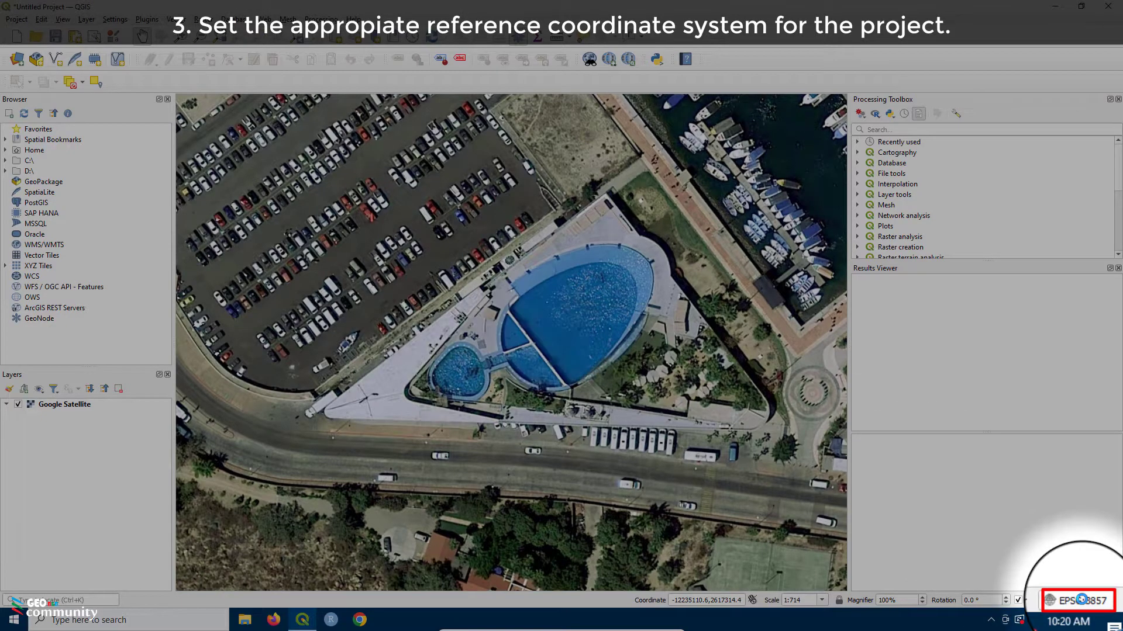
Change the project CRS to WGS 84 / UTM zone 12N (EPSG:32612)
click(1078, 600)
click(463, 142)
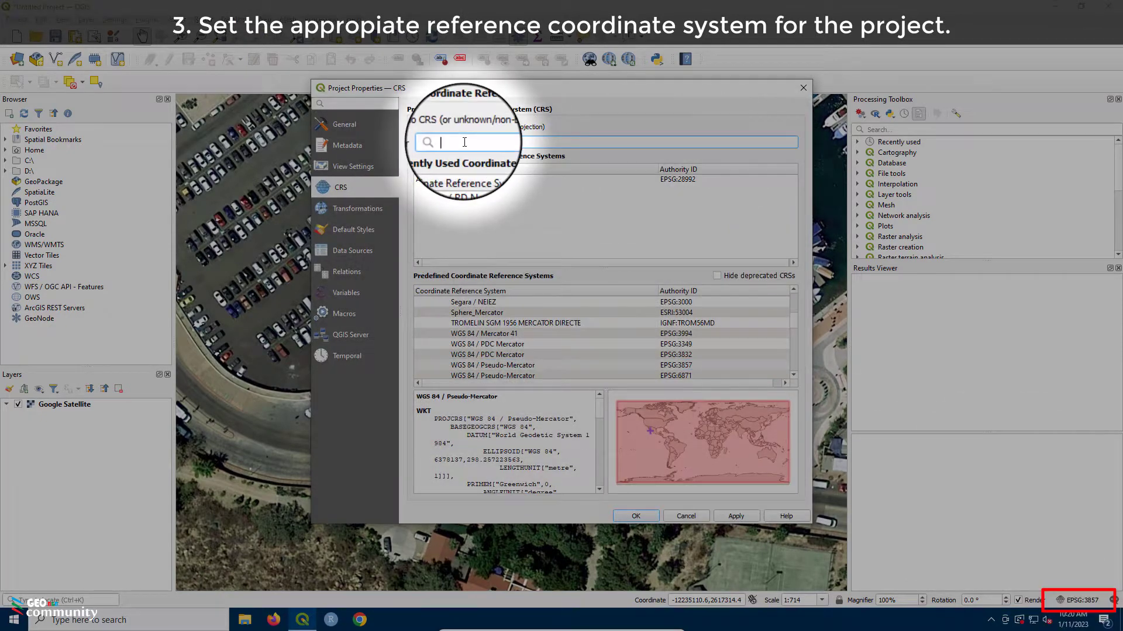
text(WGS 84 / UTM )
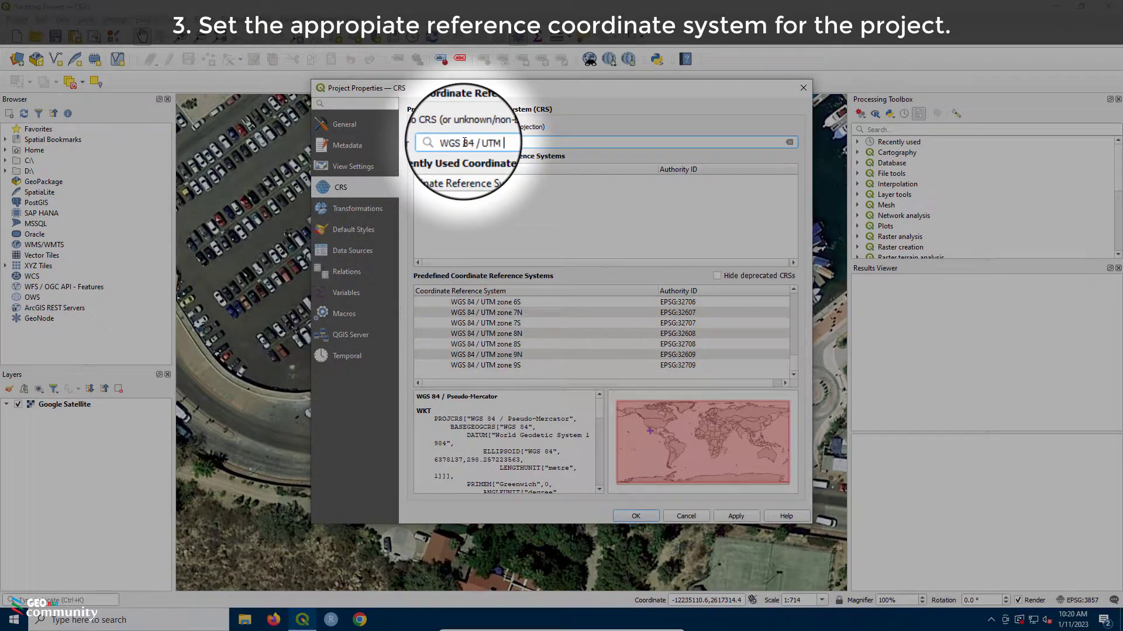
text(Zone 12N)
click(489, 323)
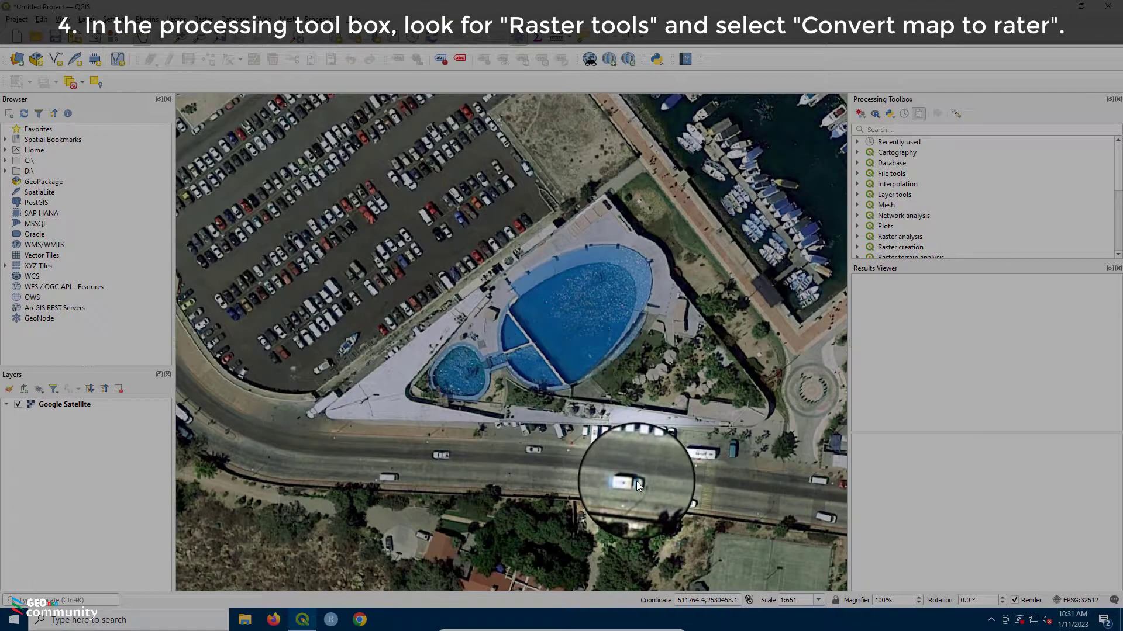
Open Convert map to raster from the Raster tools group in the Processing Toolbox
scroll(930, 222, down, 1)
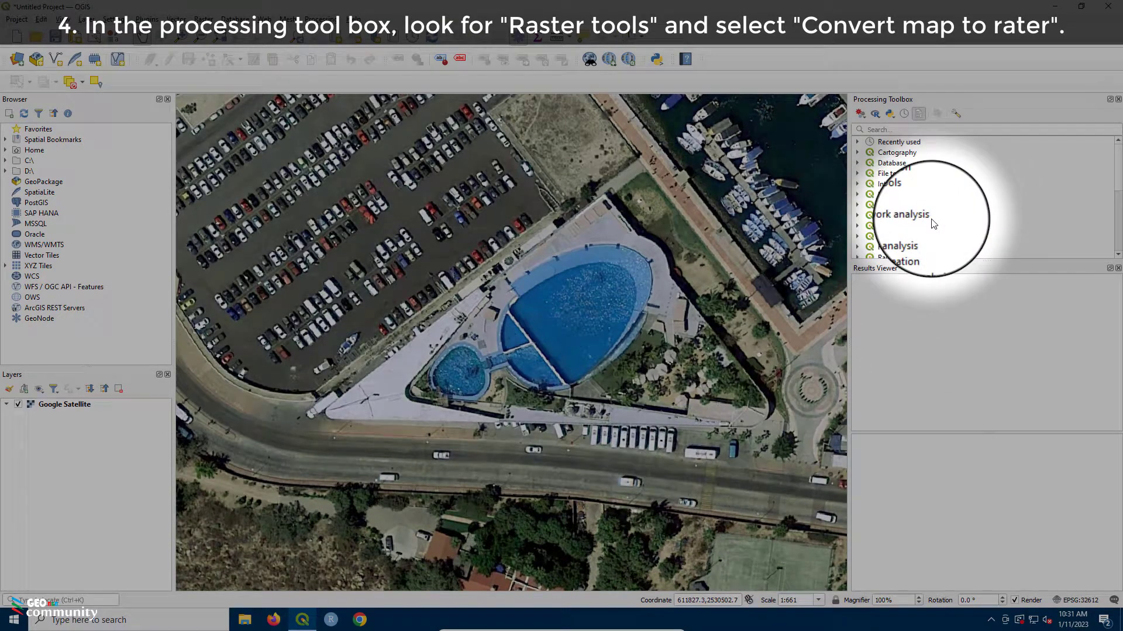
click(900, 235)
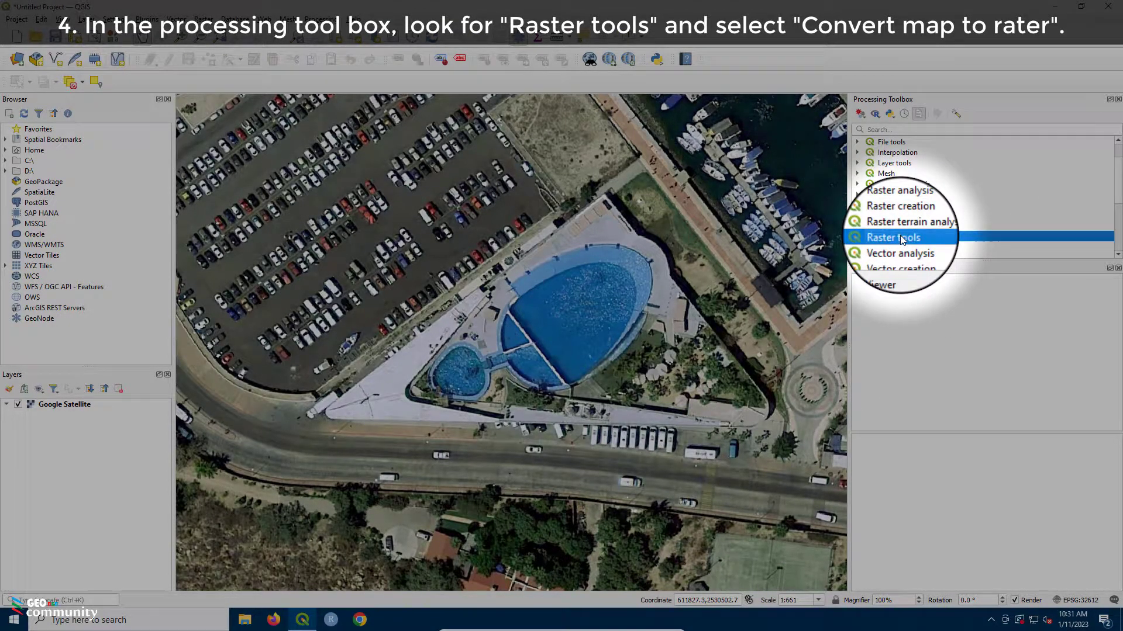
click(855, 236)
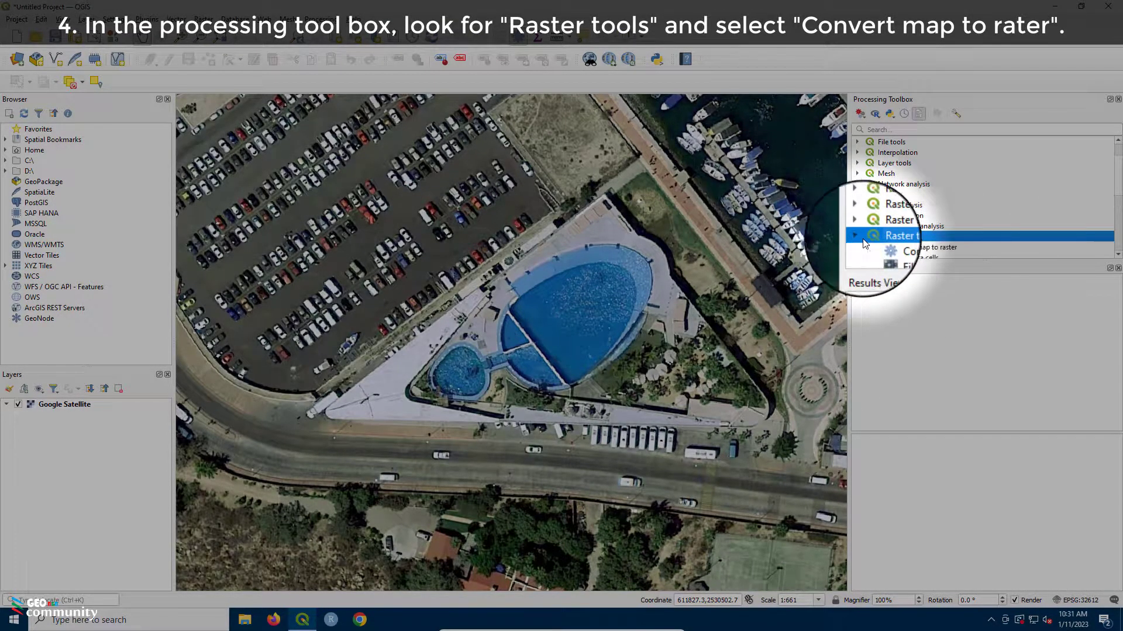
double_click(925, 250)
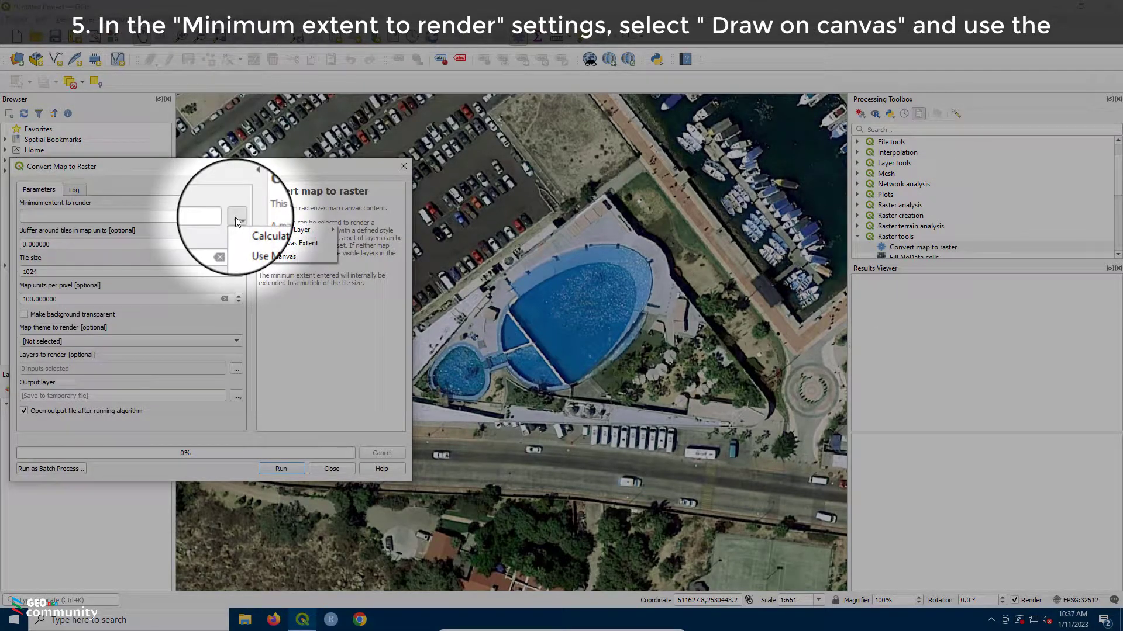
Draw the extent around the pool area on the canvas and set map units per pixel to 0.1
click(260, 256)
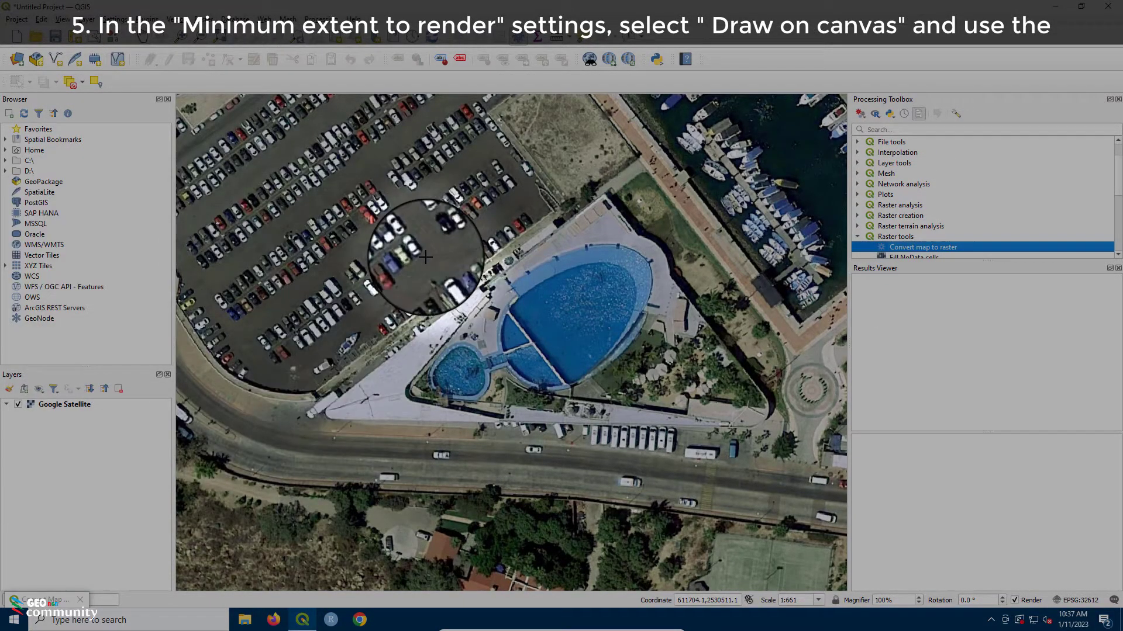
drag(322, 157, 748, 526)
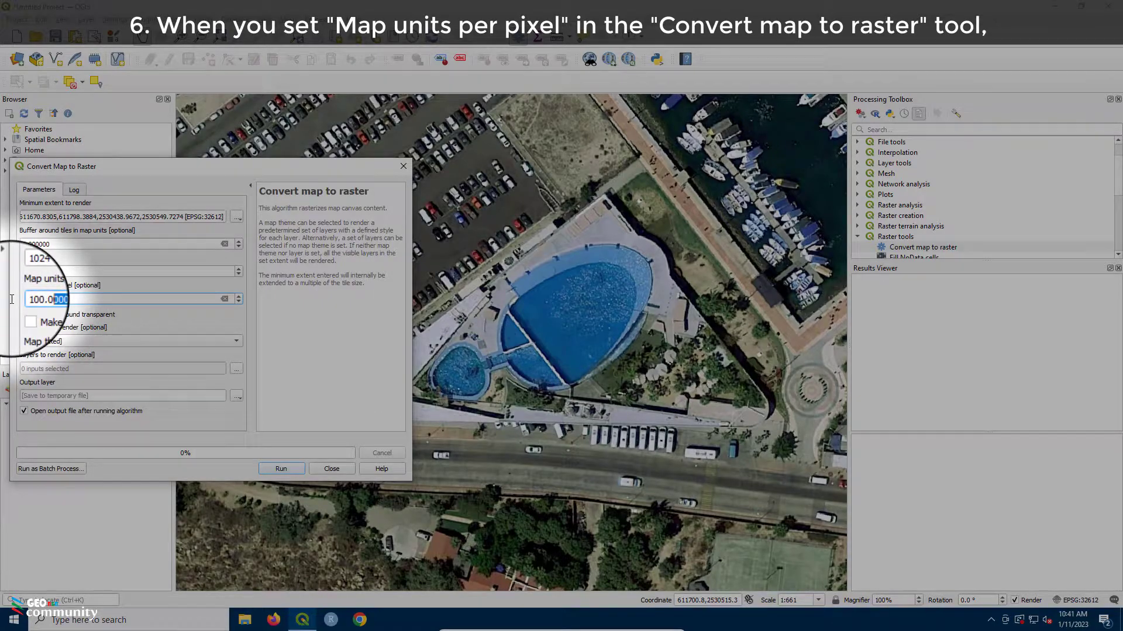
double_click(39, 297)
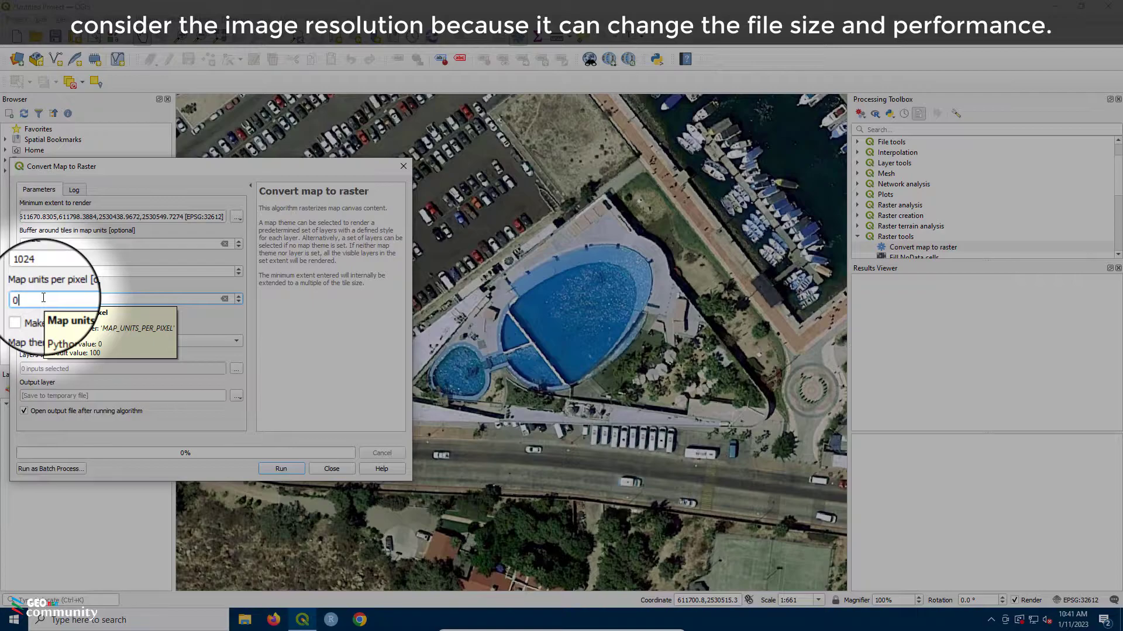
text(0.1)
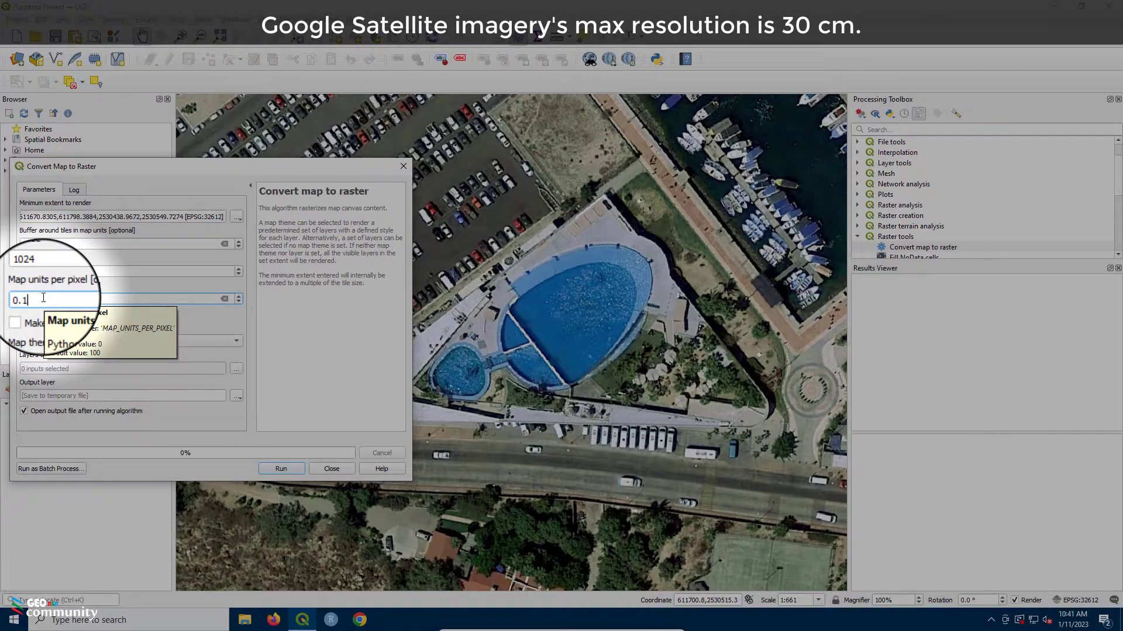
click(196, 325)
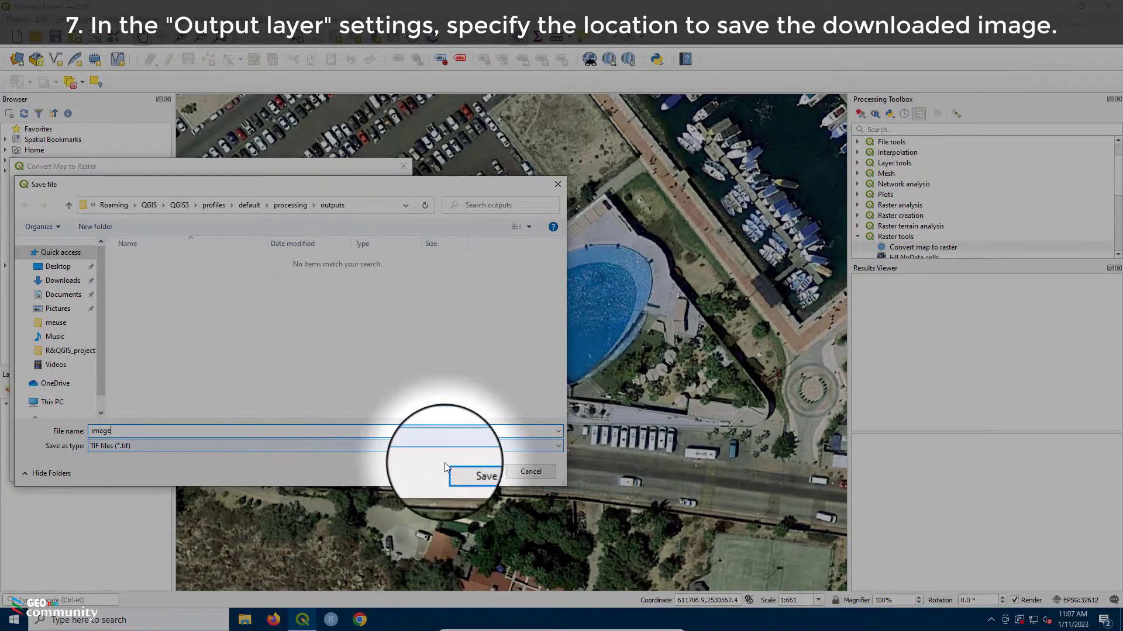
Save the output as image.tif and run the map-to-raster conversion
click(468, 472)
click(281, 468)
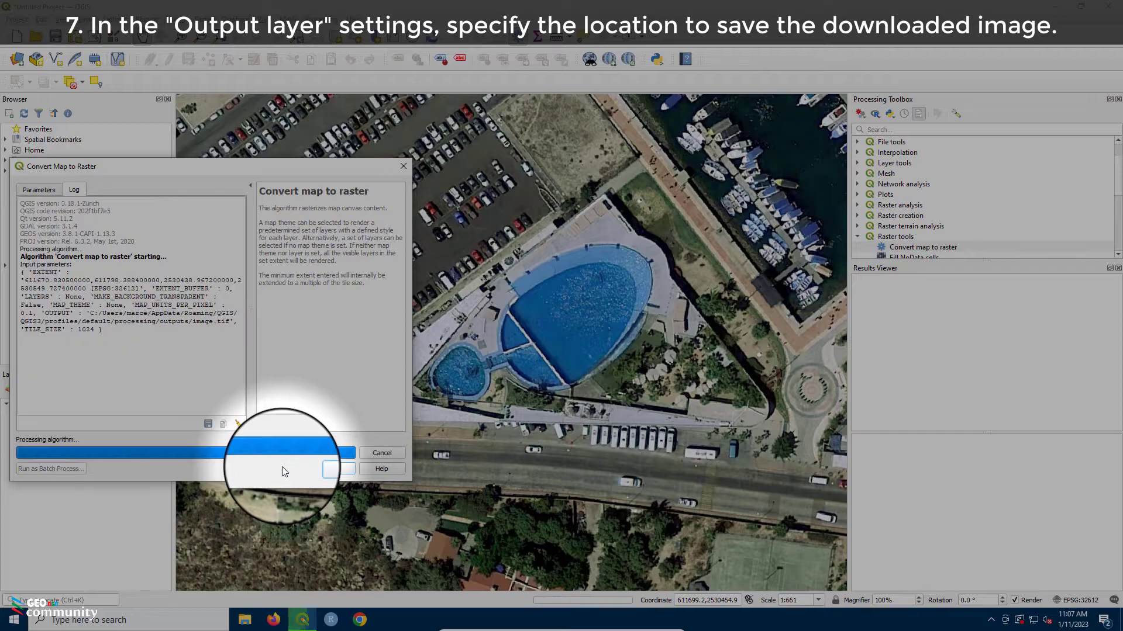
click(332, 469)
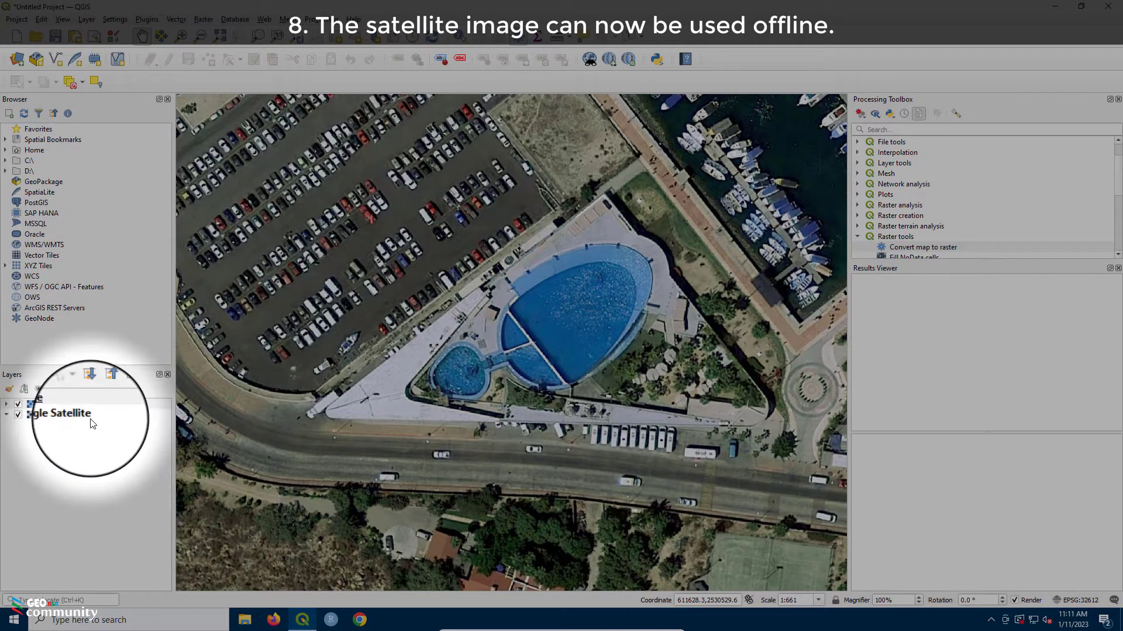
Hide Google Satellite and check that the exported image layer displays correctly
click(19, 419)
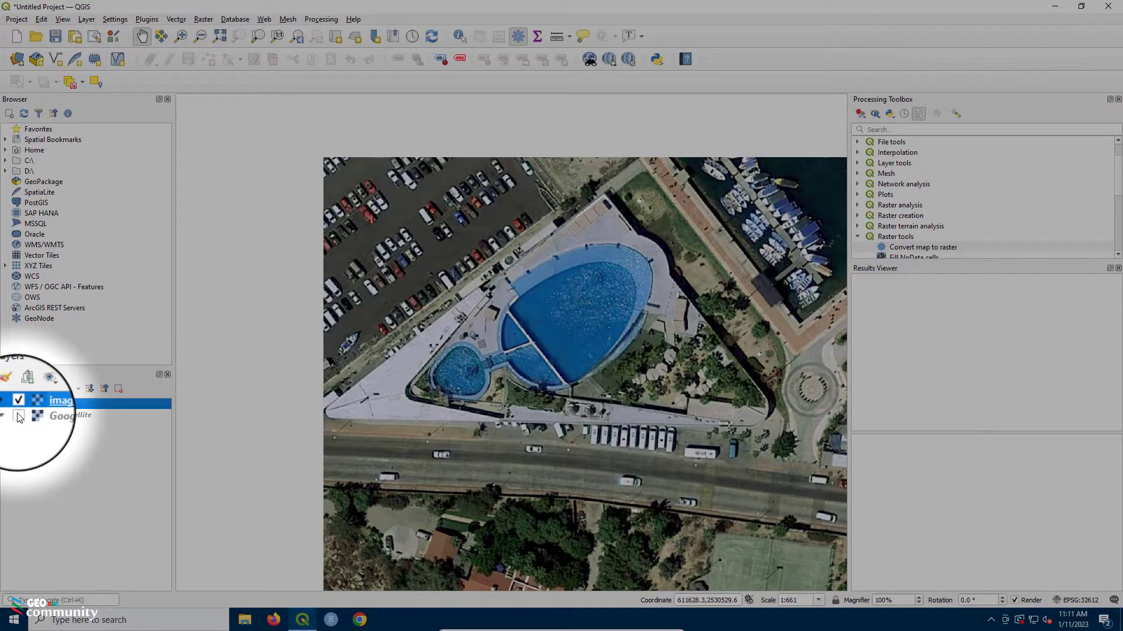
click(18, 406)
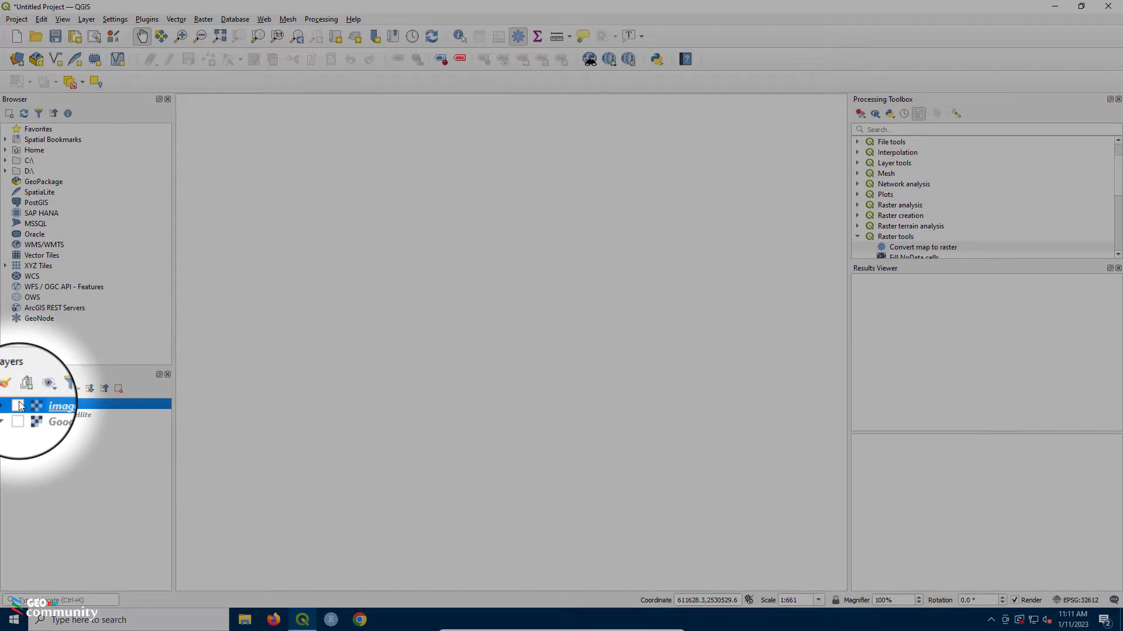
click(18, 406)
scroll(462, 351, down, 2)
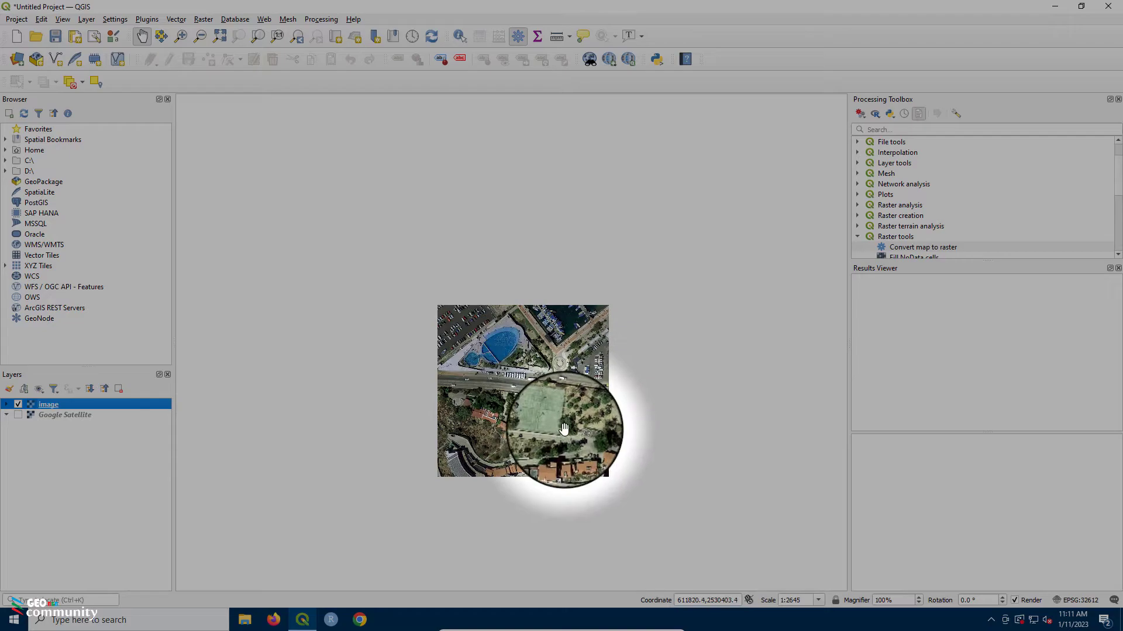
scroll(563, 429, up, 1)
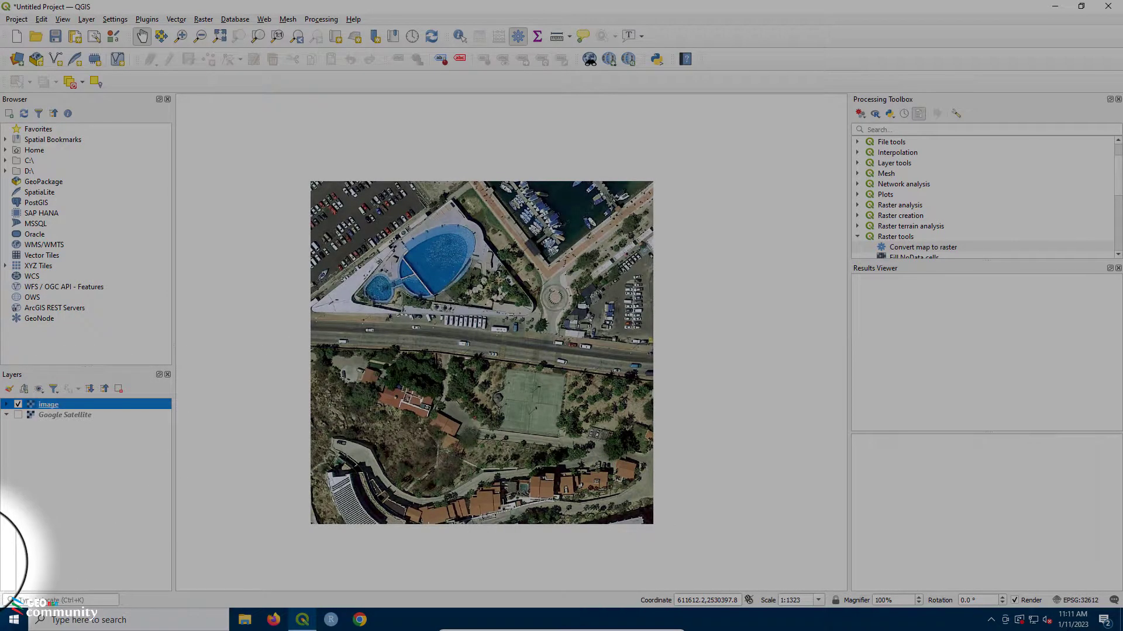